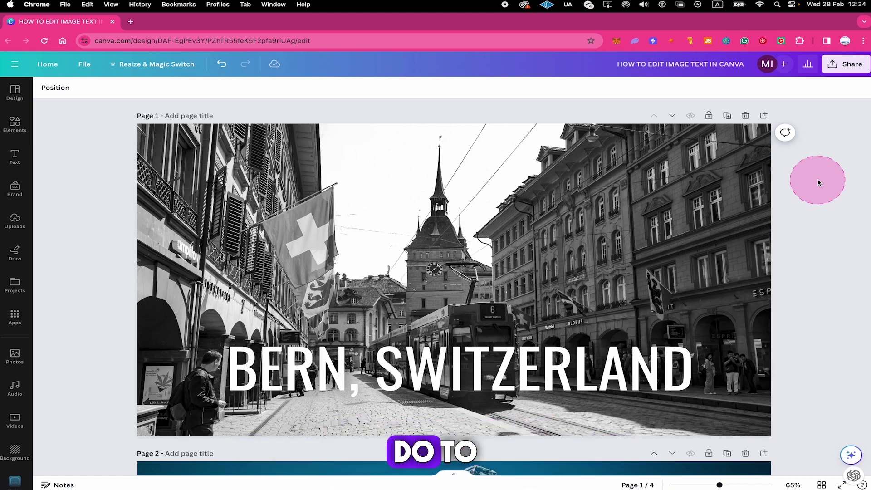
- Select the BERN, SWITZERLAND text on page 1 before moving to the page 2 mountain photo
left_click(492, 354)
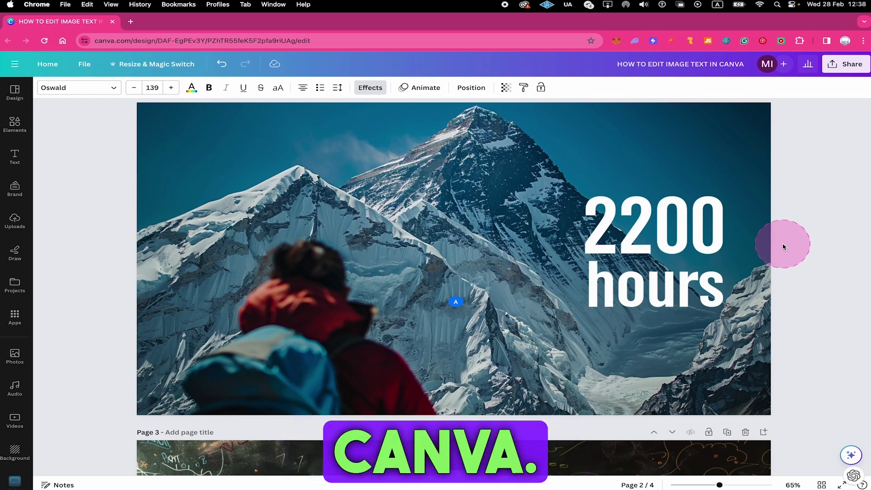
- Reselect the page 2 mountain photo so its editing toolbar appears
left_click(643, 237)
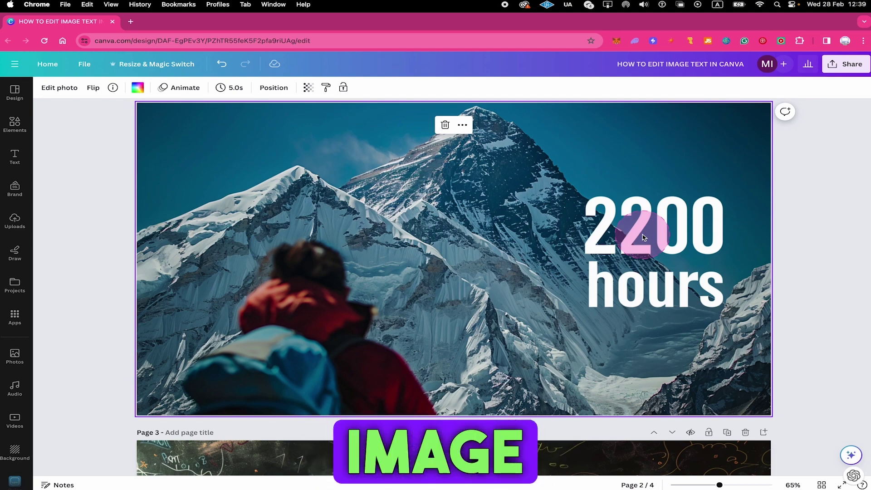
left_click(807, 315)
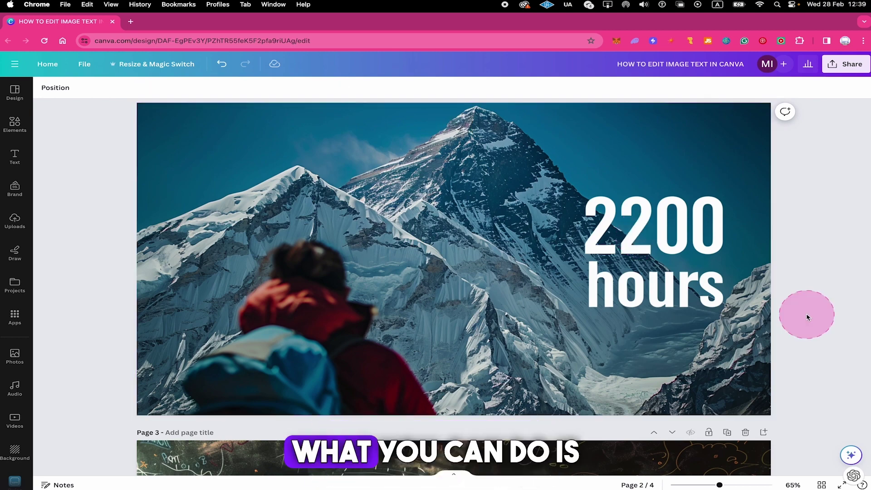
left_click(436, 231)
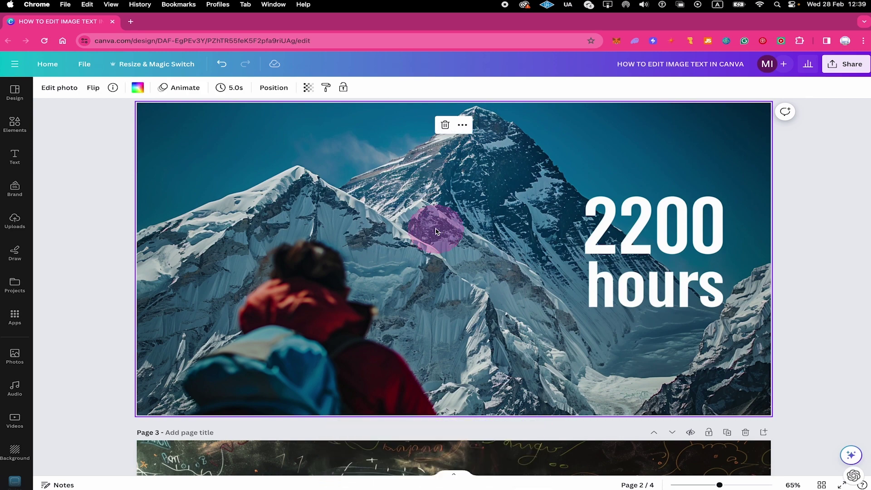
- Use Grab Text to extract '2200 hours' as an editable Barlow Condensed text box
left_click(59, 89)
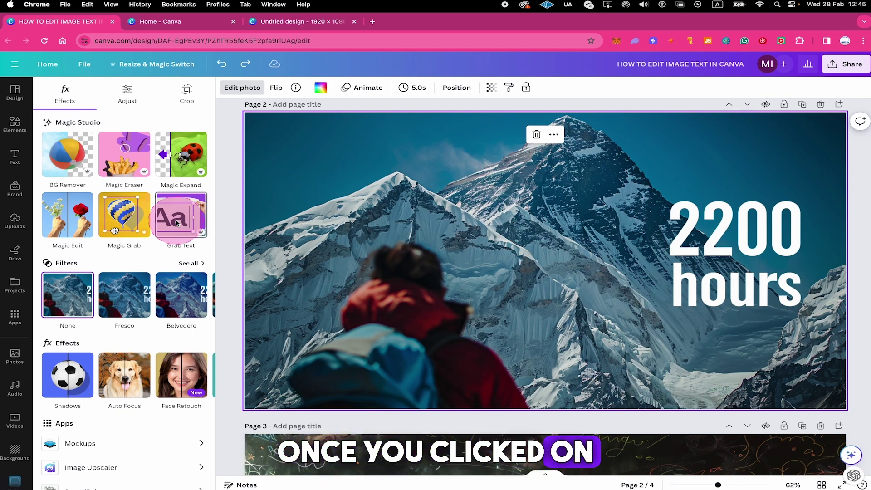
left_click(177, 222)
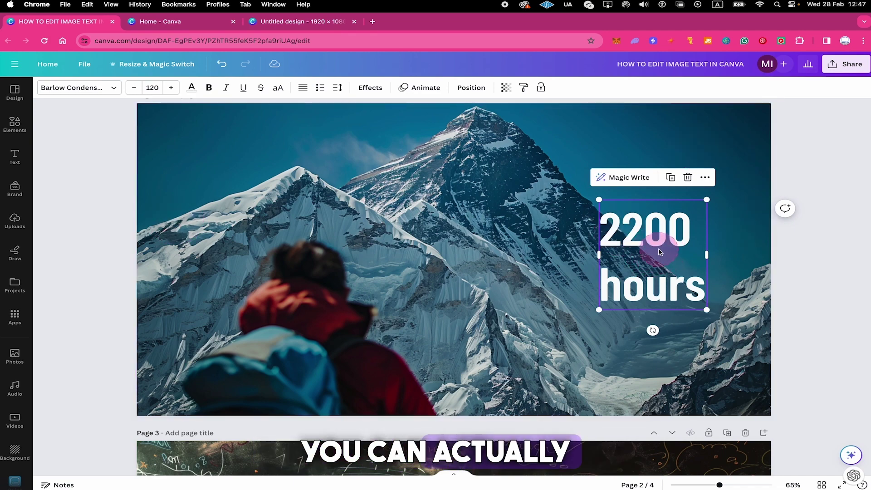
- Try moving the '2200 hours' text box, undo the move, then delete it
left_click_drag(657, 249, 267, 178)
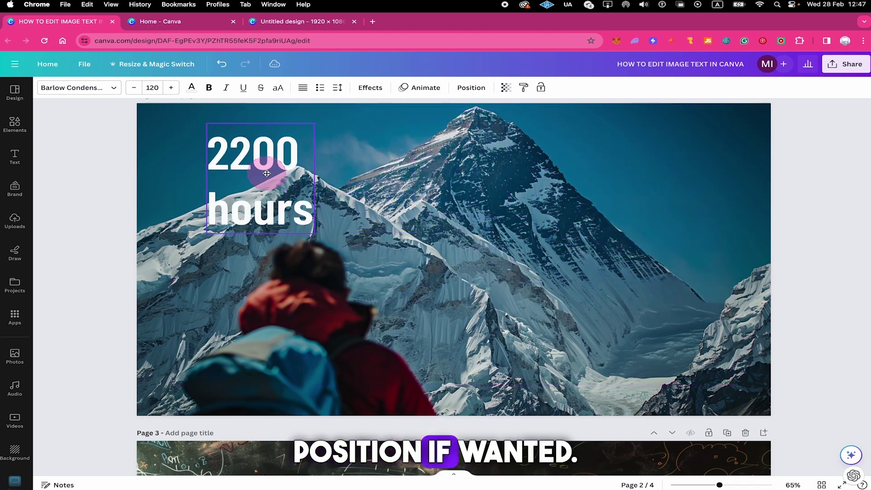
key("super+z")
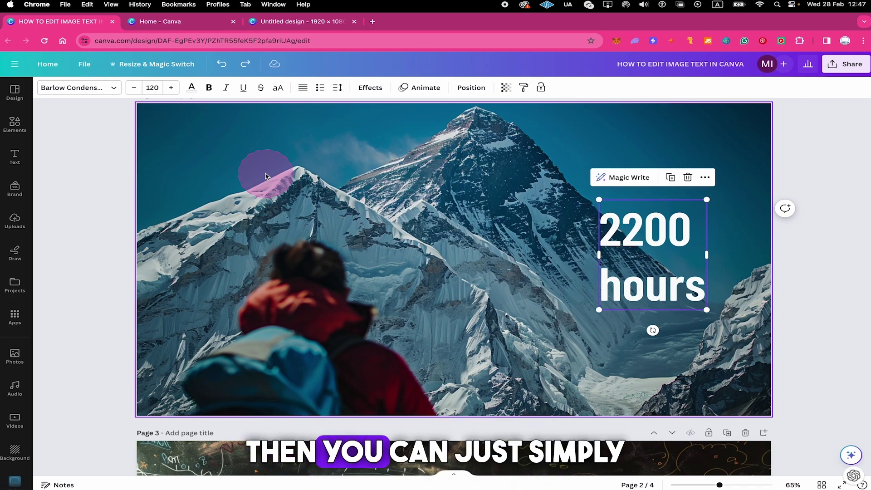
key("Delete")
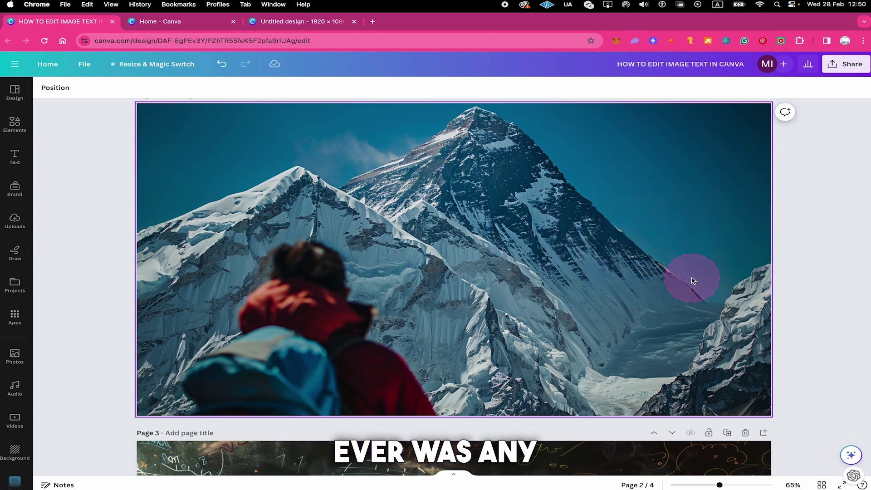
- Restore the deleted text and rewrite it as '3500' over 'hours' on two lines
key("super+z")
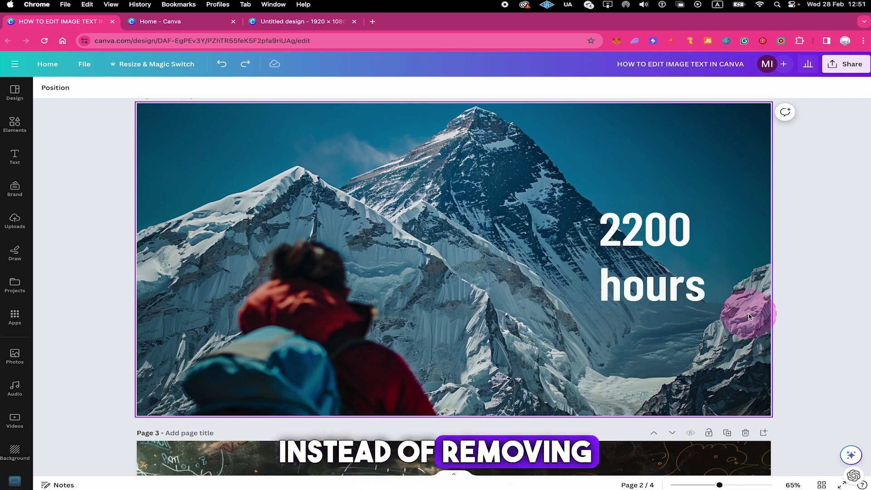
left_click(704, 262)
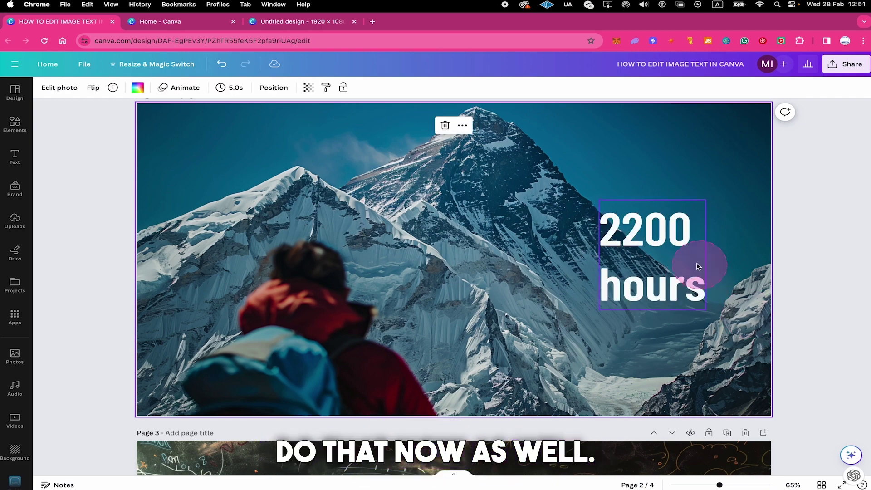
double_click(656, 238)
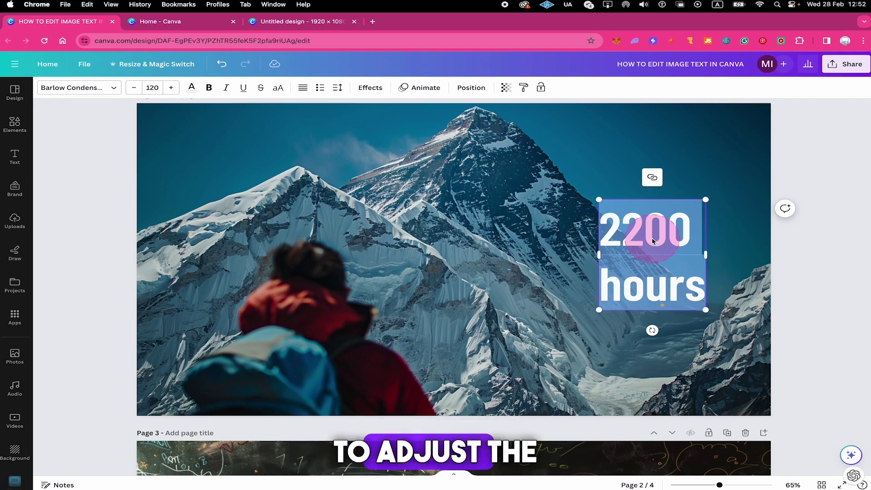
type("3500")
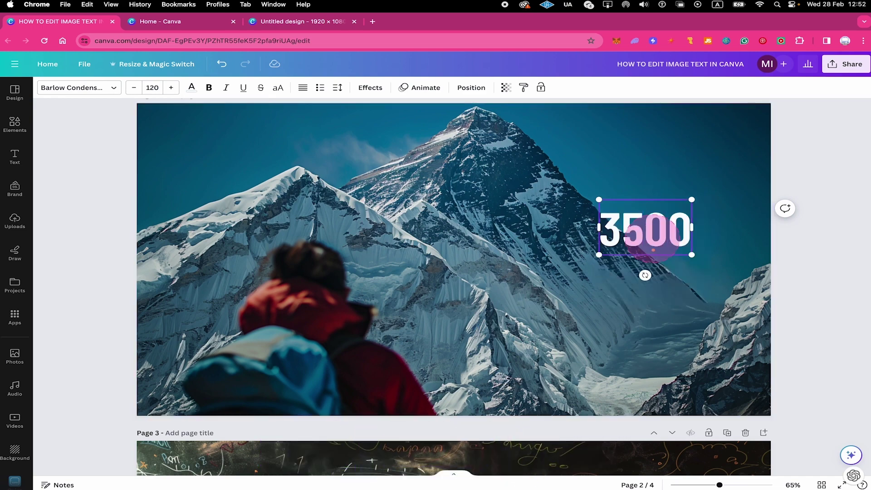
key("Return")
type("hours")
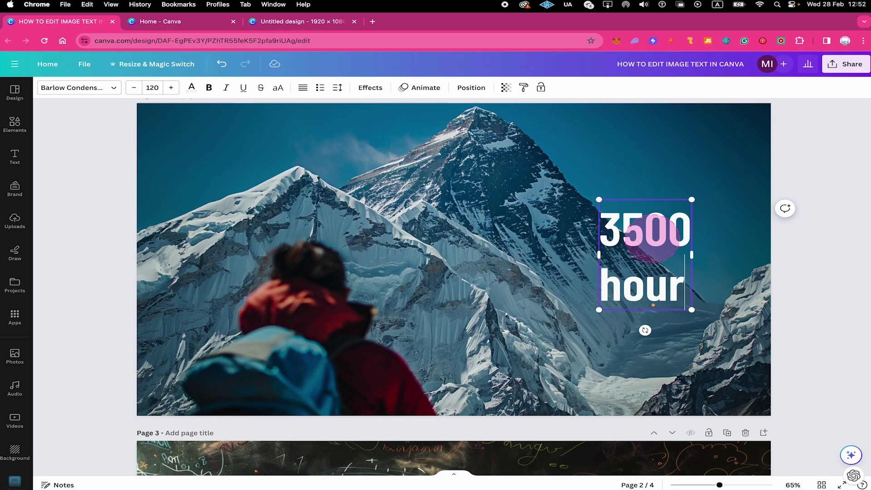
left_click(740, 285)
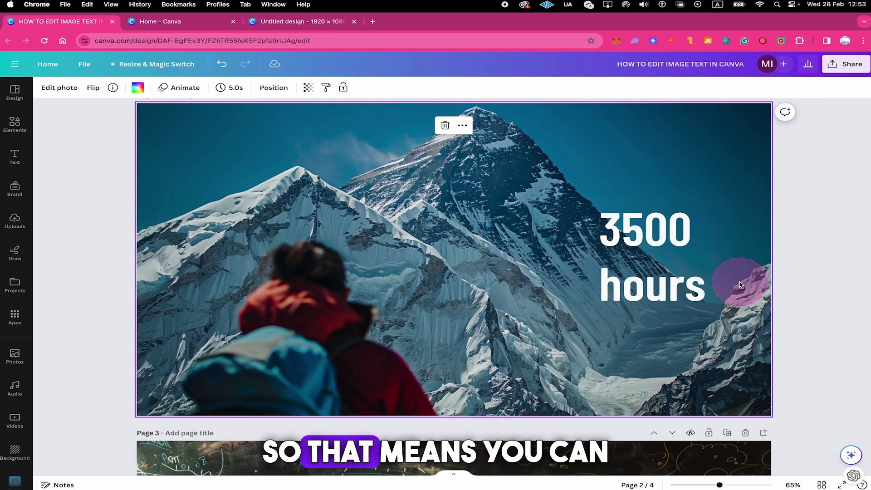
- Set the '3500 hours' text to Arial Unicode, bold and underlined
left_click(685, 254)
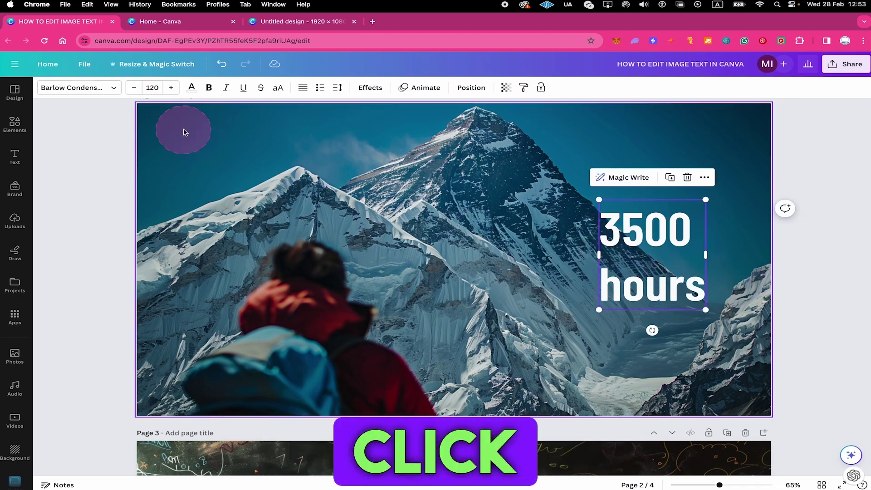
left_click(94, 95)
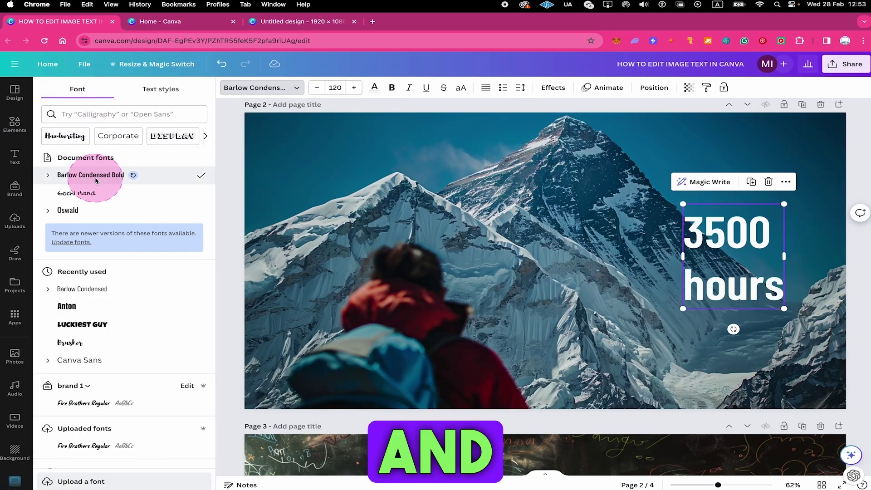
scroll(95, 182, "down", 4)
scroll(97, 188, "down", 2)
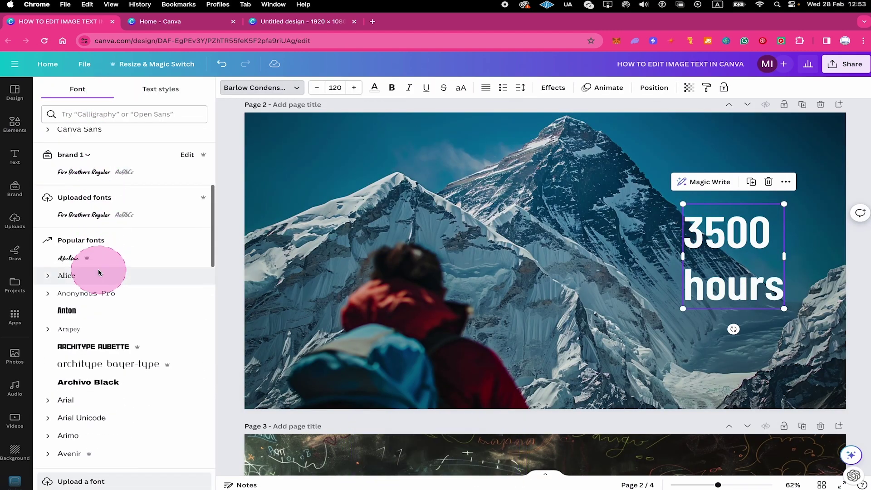
left_click(93, 417)
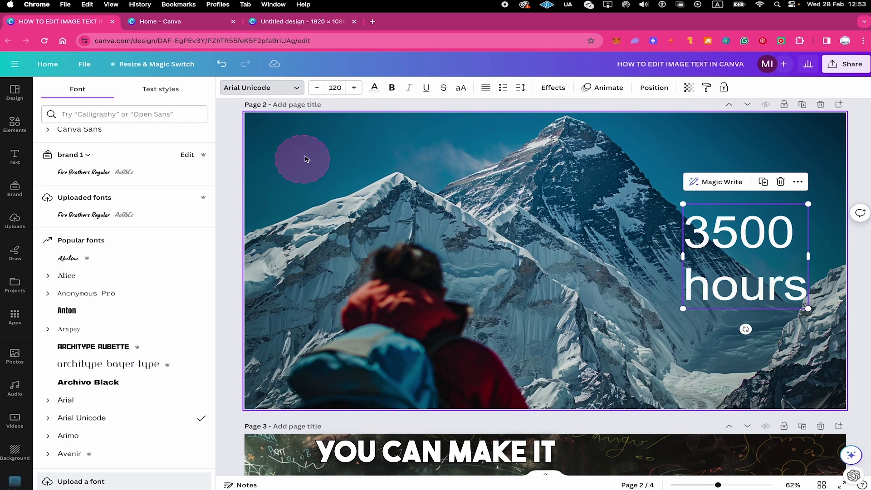
left_click(392, 87)
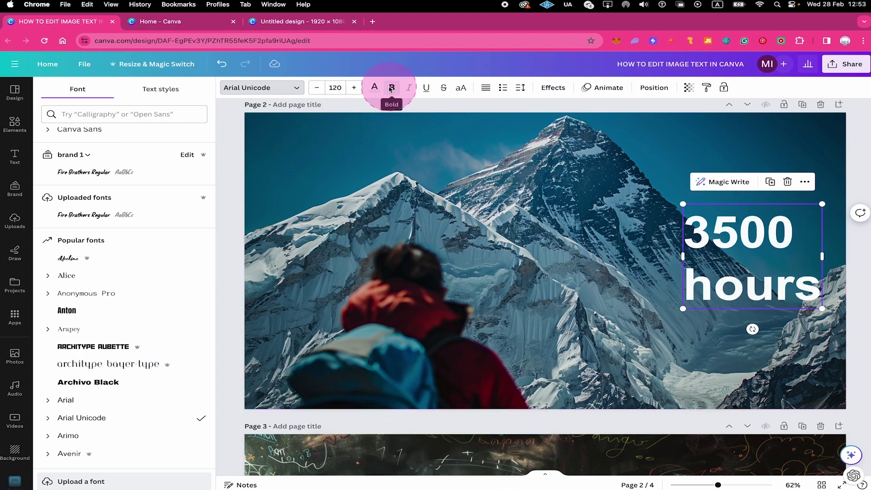
left_click(425, 87)
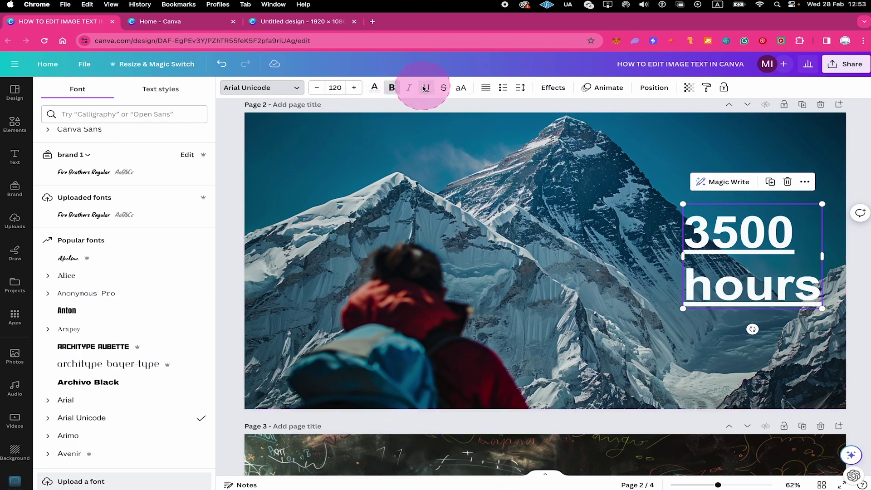
- Add a dark Outline effect to the text with thickness 149
left_click(561, 88)
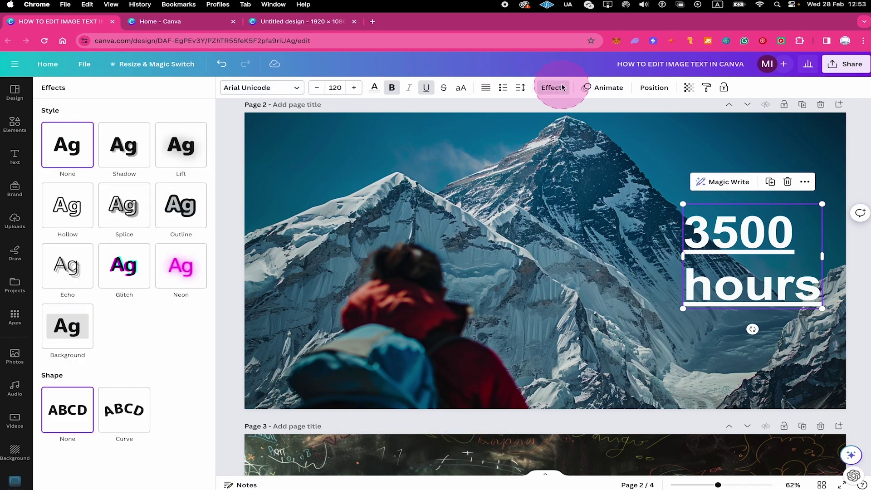
left_click(191, 205)
left_click(198, 279)
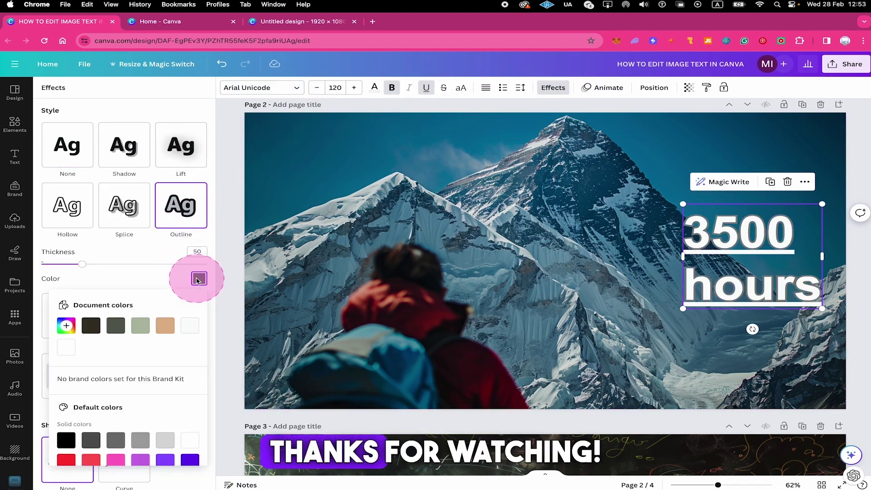
left_click(91, 325)
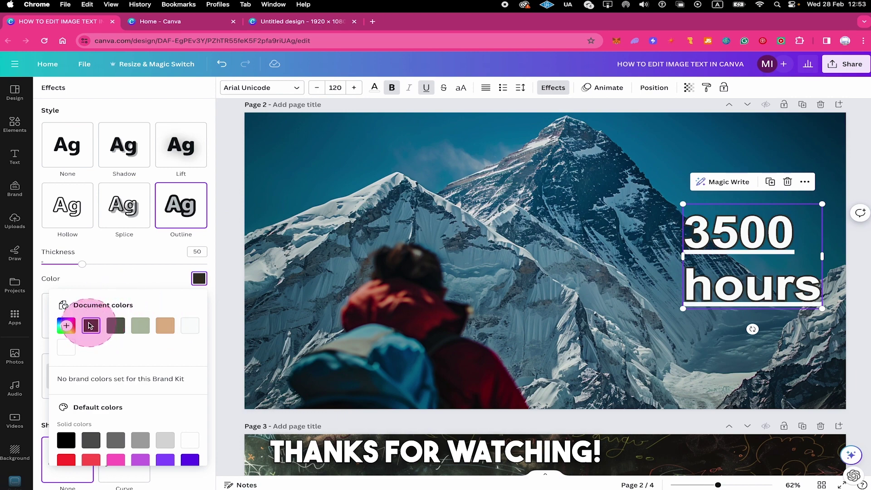
left_click_drag(82, 264, 164, 263)
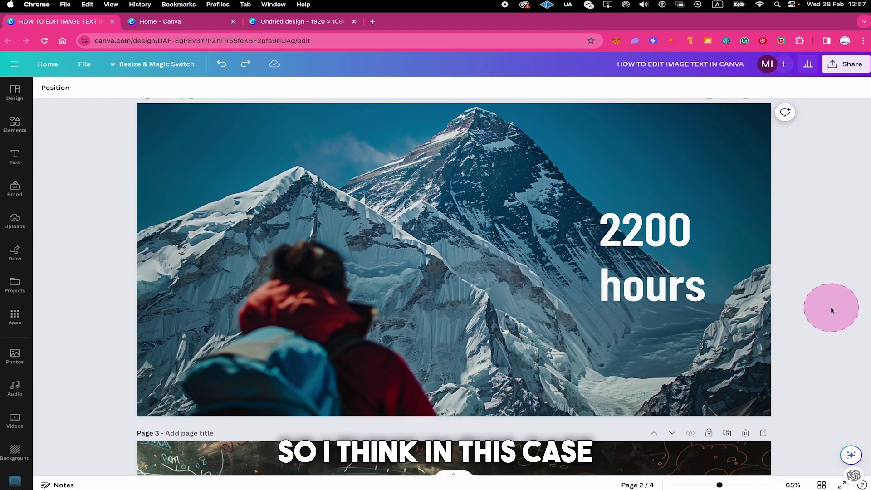
- Select the restored original '2200 hours' text box after undoing the edits
left_click(656, 234)
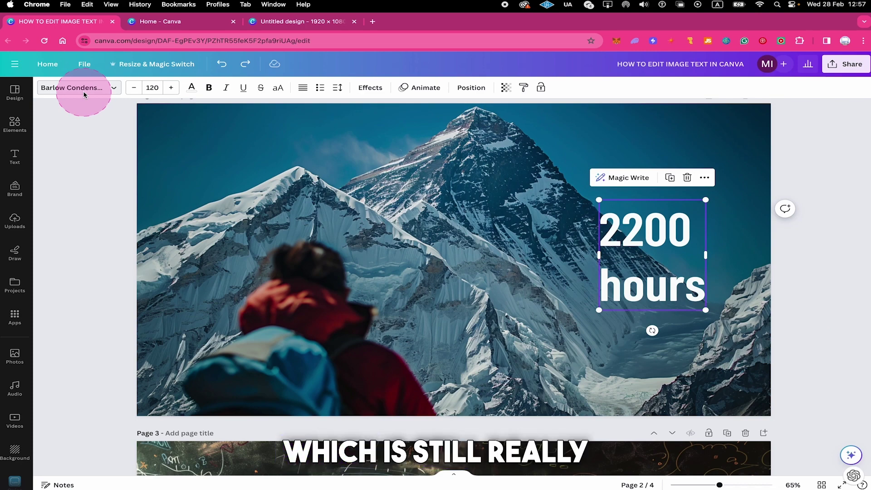
- Deselect the text and select the chalkboard photo on page 3
left_click(745, 290)
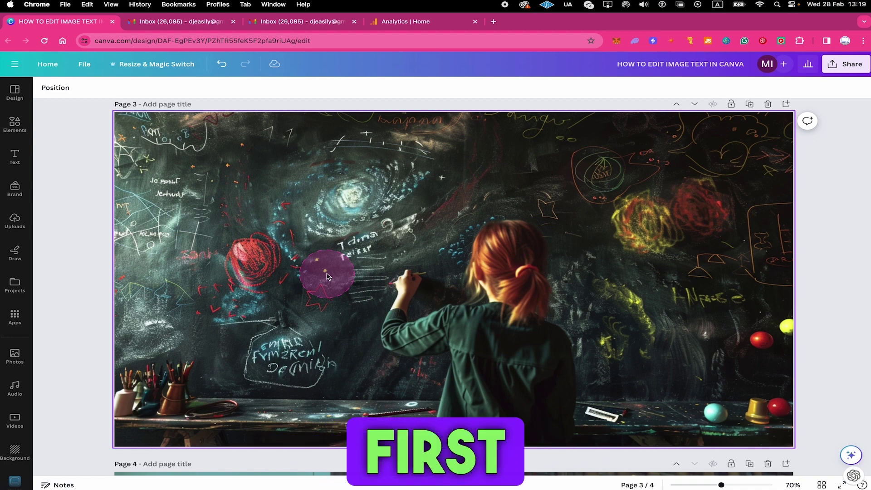
left_click(363, 252)
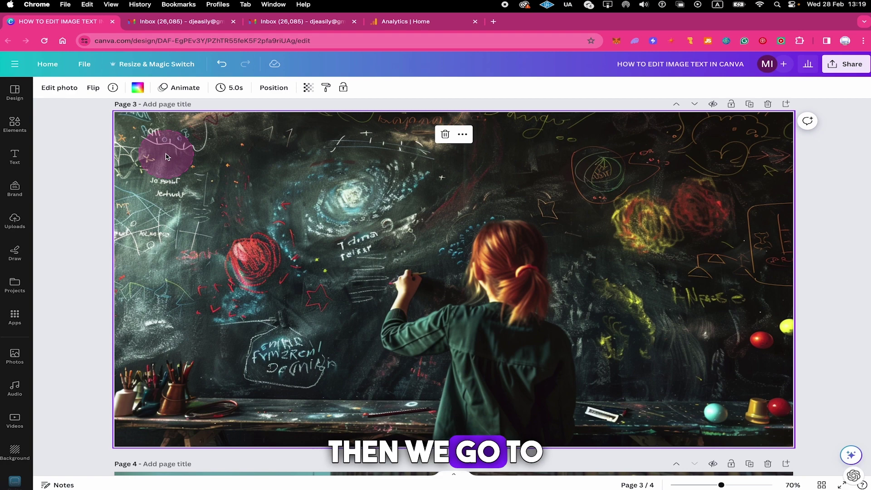
left_click(62, 89)
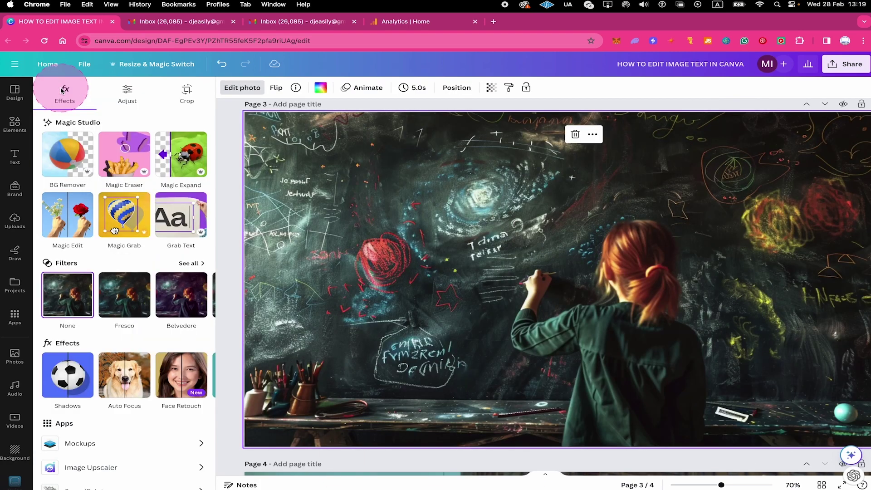
left_click(184, 221)
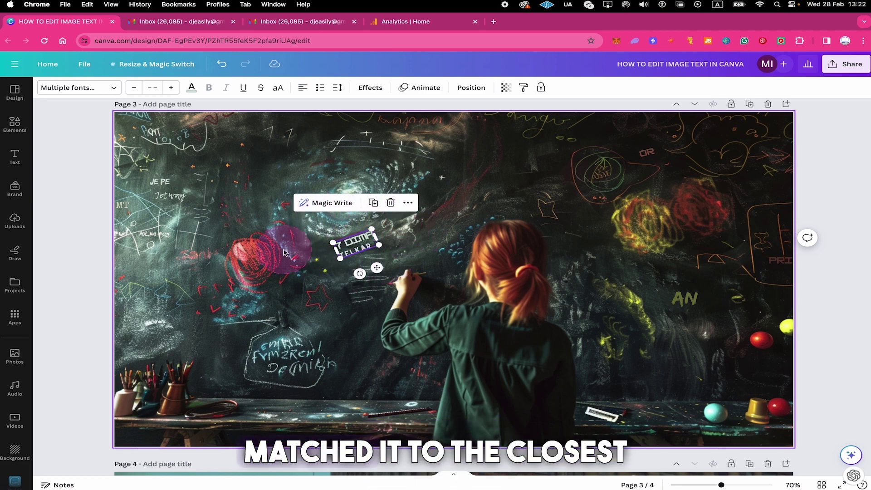
left_click_drag(379, 245, 426, 234)
left_click(426, 233)
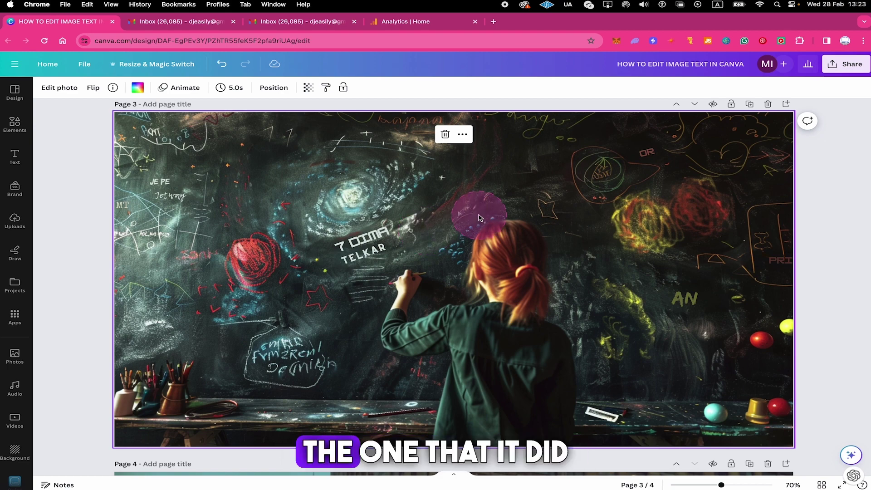
left_click(359, 242)
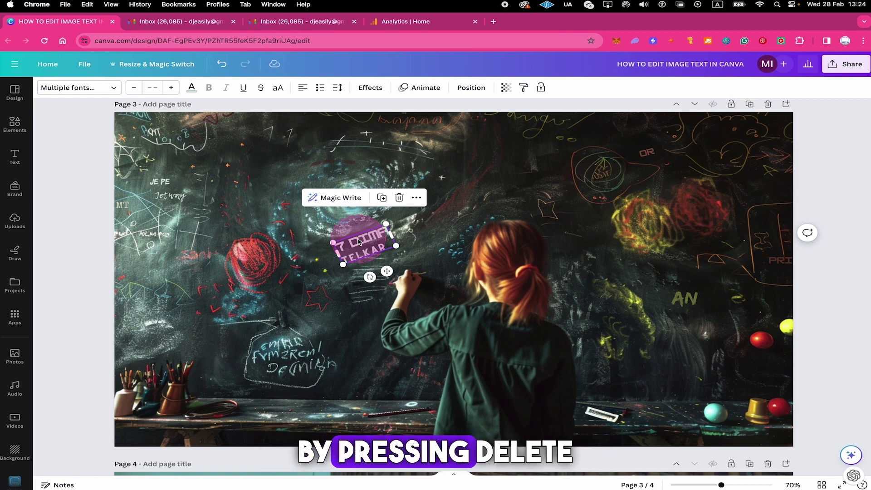
key("Delete")
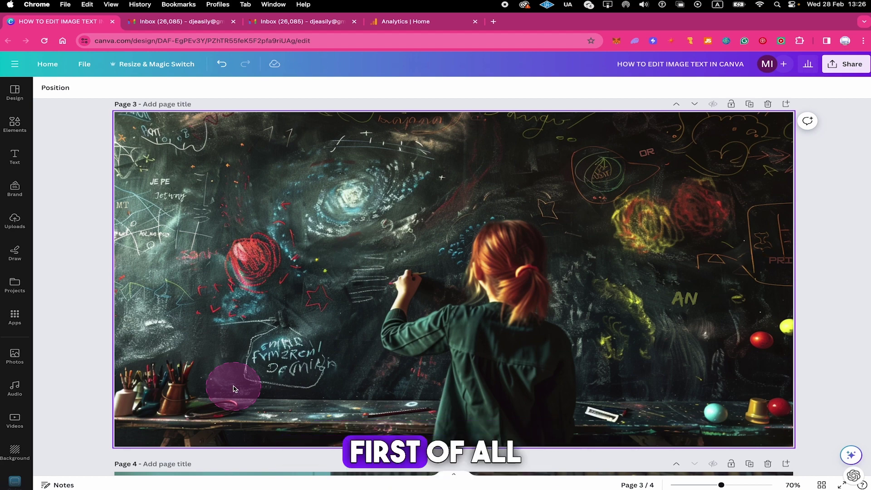
- Apply Magic Eraser to the page 3 chalkboard photo and brush out the boxed chalk writing at bottom left
left_click(359, 269)
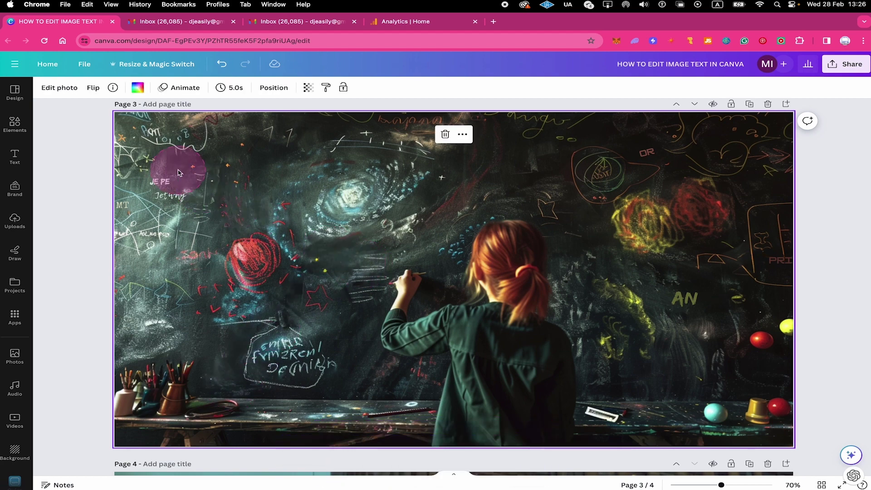
left_click(64, 88)
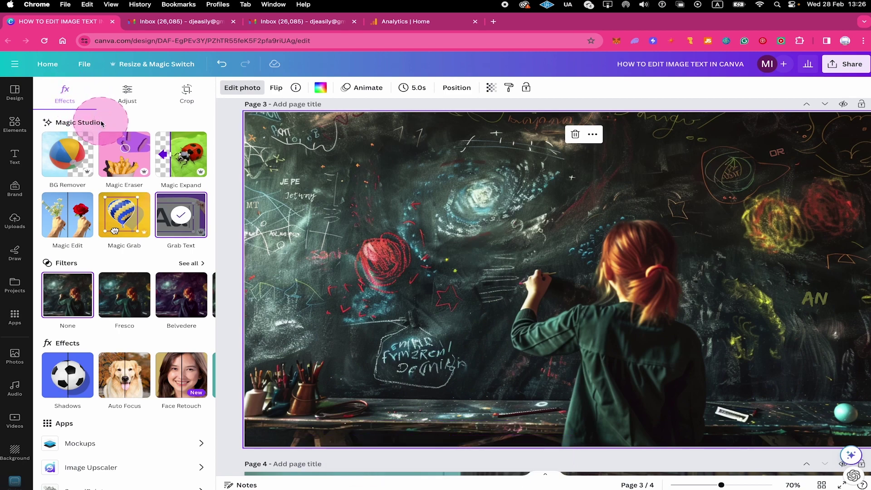
left_click(117, 148)
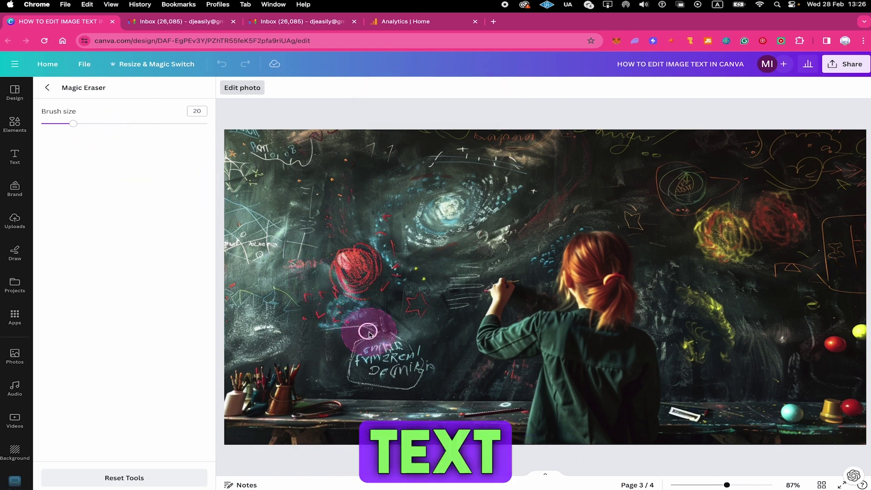
mouse_move(349, 336)
left_mouse_down()
mouse_move(383, 336)
mouse_move(425, 354)
mouse_move(425, 375)
mouse_move(410, 383)
mouse_move(399, 383)
mouse_move(403, 362)
mouse_move(377, 377)
mouse_move(389, 355)
mouse_move(397, 379)
left_mouse_up()
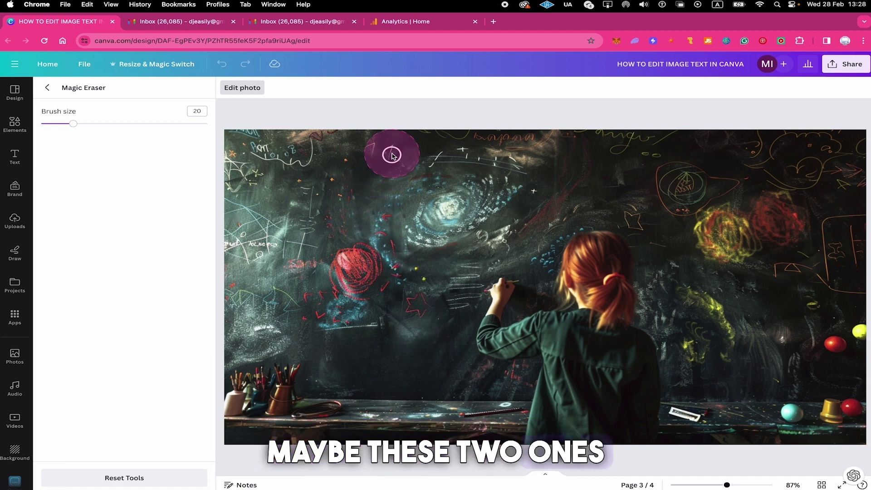
- Brush out the top-left chalk marks and the doodles near the galaxy
mouse_move(372, 169)
left_mouse_down()
mouse_move(372, 154)
mouse_move(387, 150)
mouse_move(372, 150)
mouse_move(407, 169)
left_mouse_up()
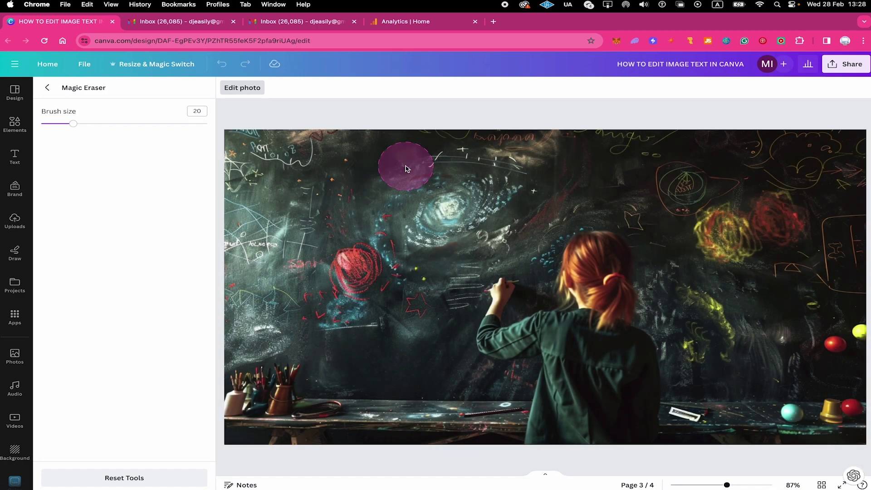
left_click_drag(435, 202, 440, 207)
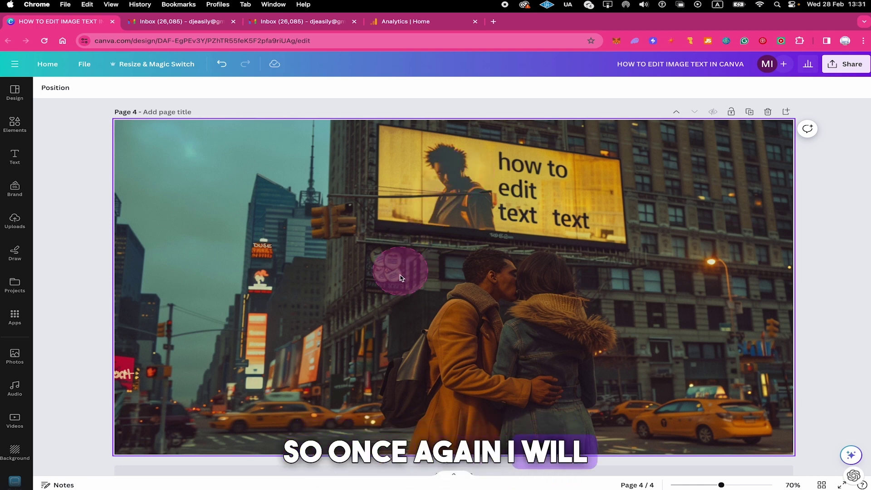
- Use Magic Eraser on the page 4 photo to brush out the billboard's second word 'text'
left_click(388, 301)
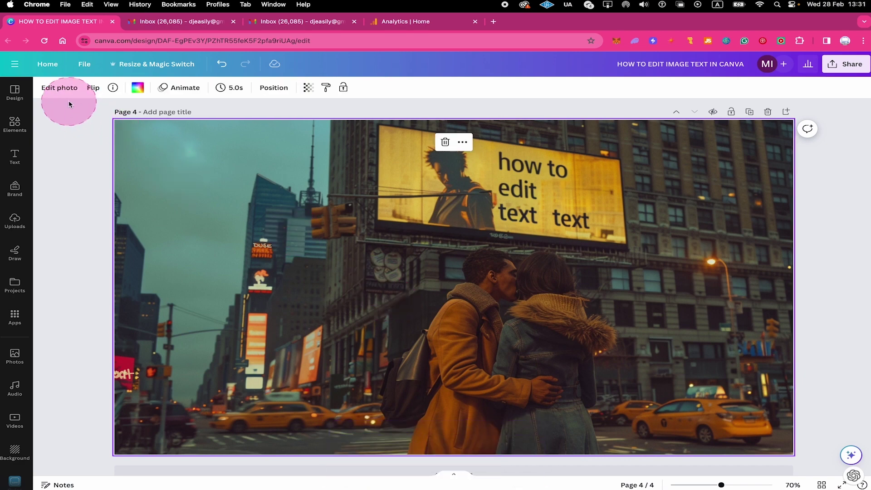
left_click(58, 88)
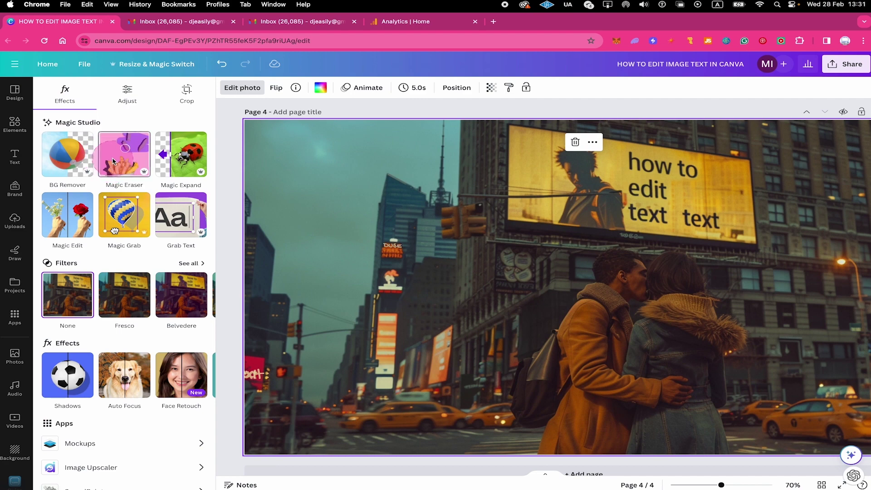
left_click(116, 157)
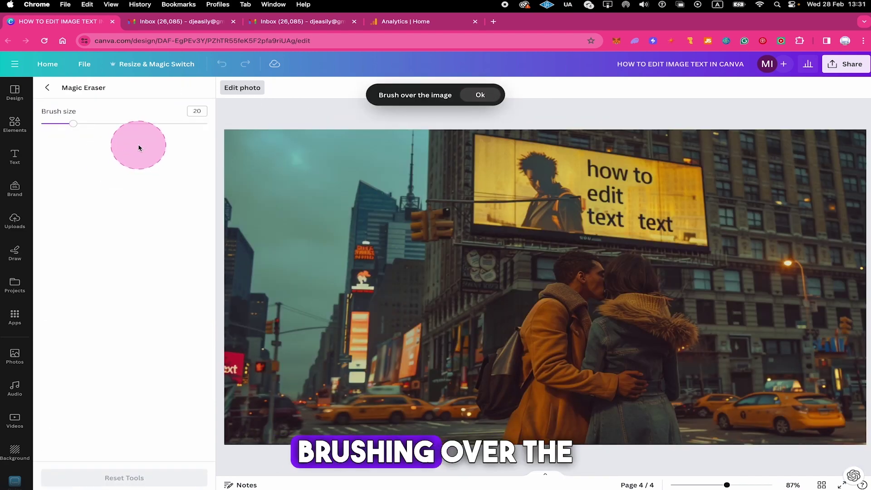
left_click_drag(630, 212, 668, 218)
mouse_move(672, 227)
left_mouse_down()
mouse_move(638, 221)
mouse_move(647, 218)
left_mouse_up()
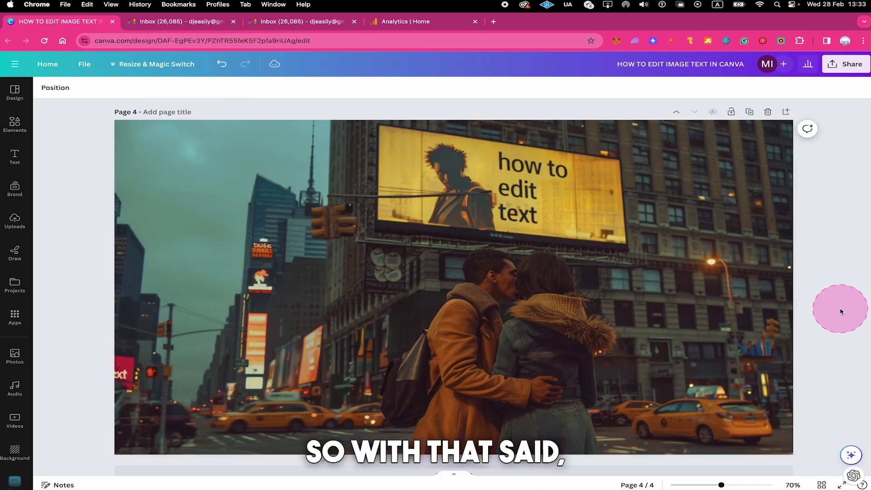
- Leave the eraser and use Grab Text to extract the billboard's 'how to edit text' lettering
left_click(740, 282)
left_click(443, 257)
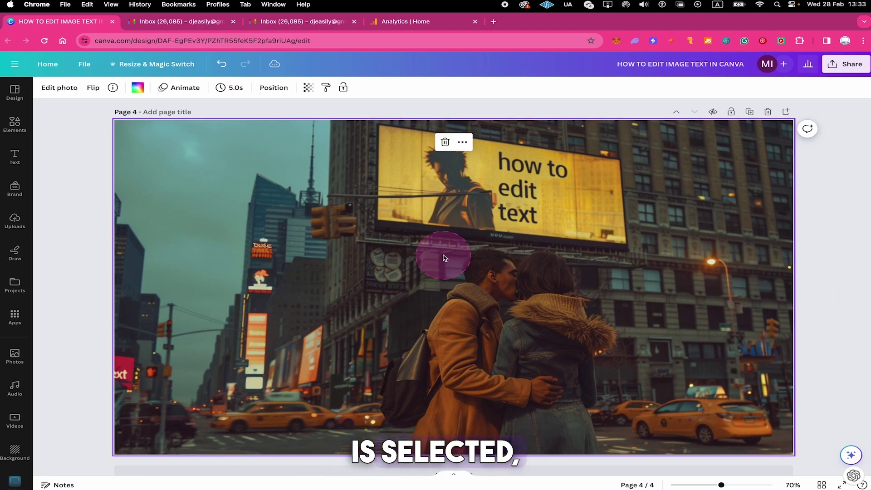
left_click(60, 88)
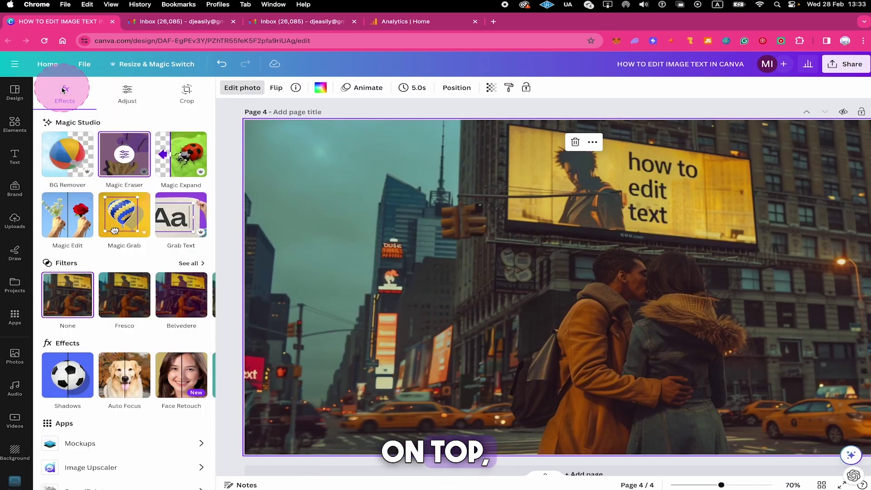
left_click(187, 215)
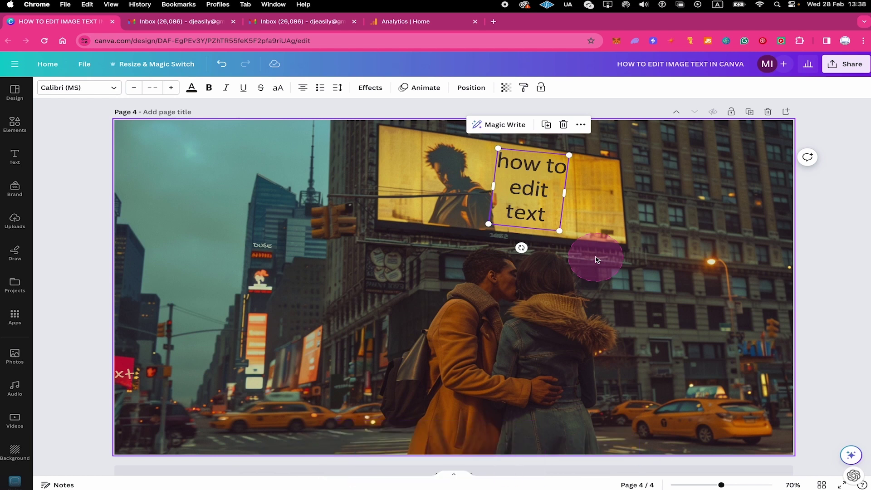
- Rewrite the extracted text as 'THANKS FOR WATCHING!', widening the box across the billboard
double_click(537, 167)
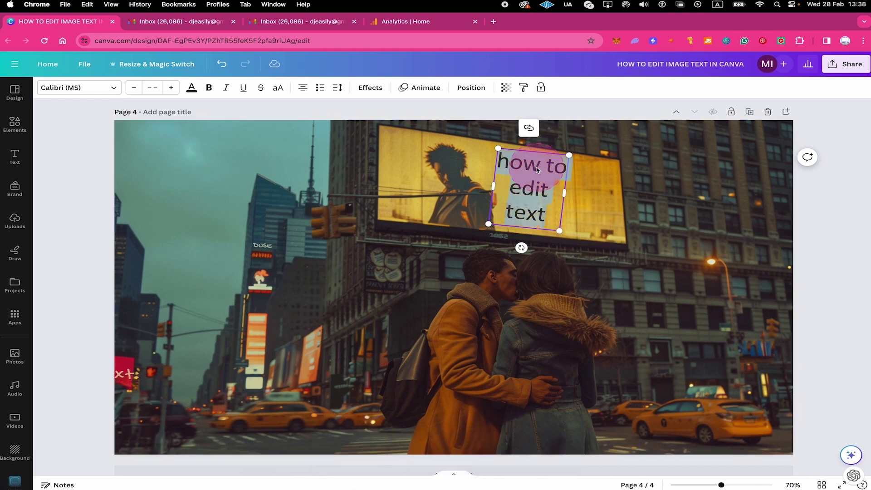
type("THANKS")
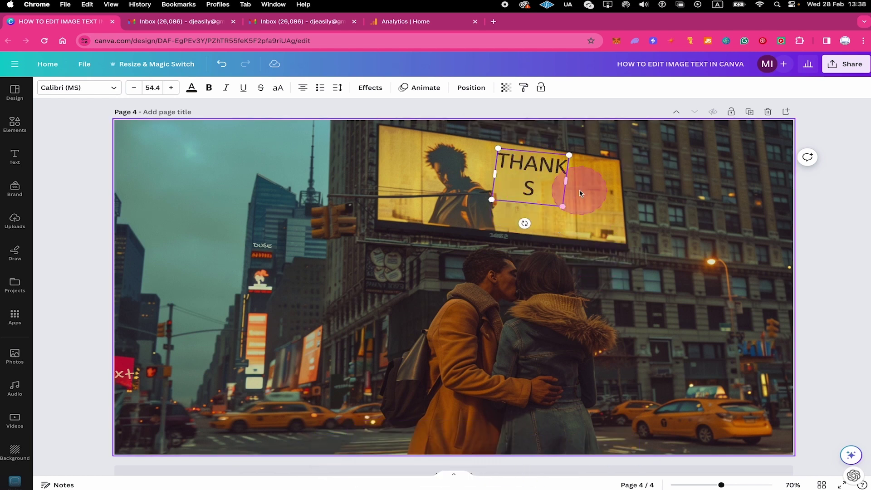
left_click_drag(583, 190, 573, 164)
type("FOR WATCHING")
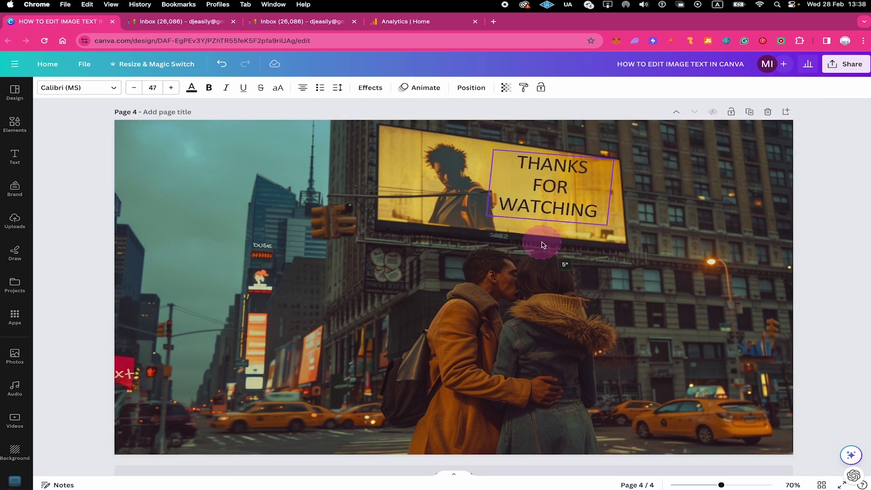
mouse_move(610, 196)
left_mouse_down()
mouse_move(627, 199)
mouse_move(618, 196)
left_mouse_up()
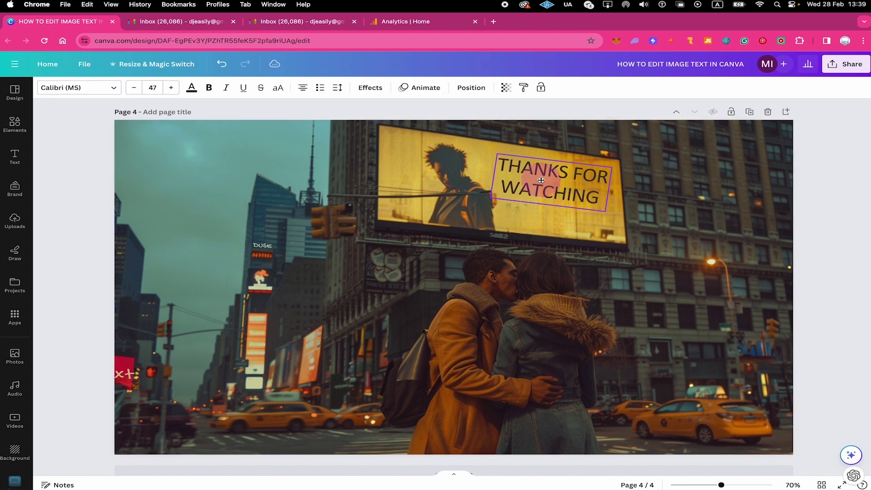
type("!")
- Tilt the THANKS FOR WATCHING! text to match the billboard's angle
left_click(714, 368)
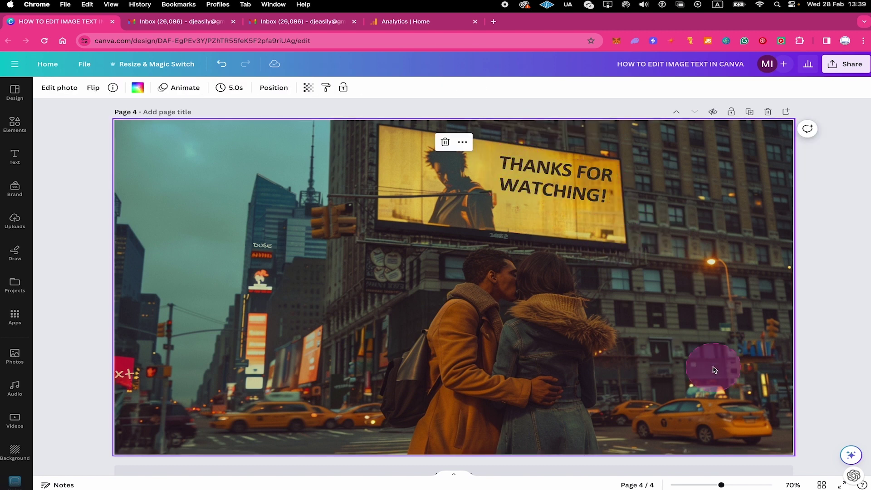
left_click(554, 181)
left_click(537, 201)
left_click(537, 201)
left_click_drag(544, 220, 619, 237)
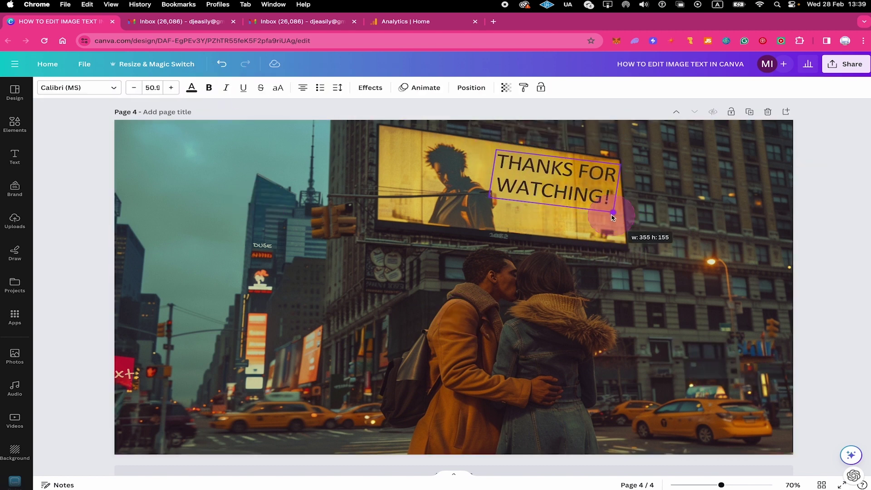
left_click(628, 399)
scroll(379, 151, "up", 3)
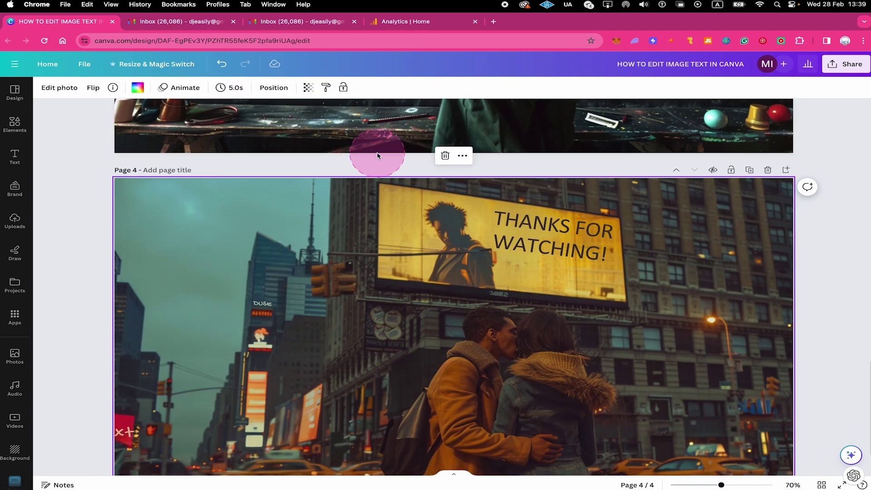
scroll(714, 302, "down", 3)
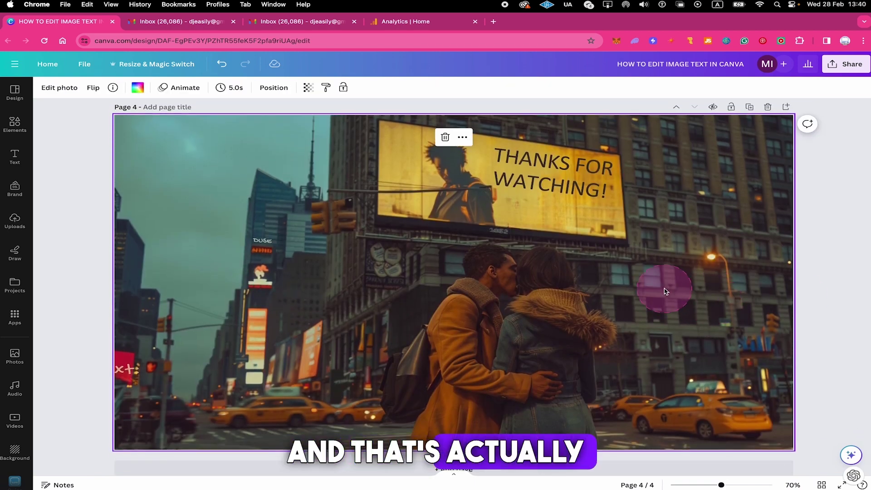